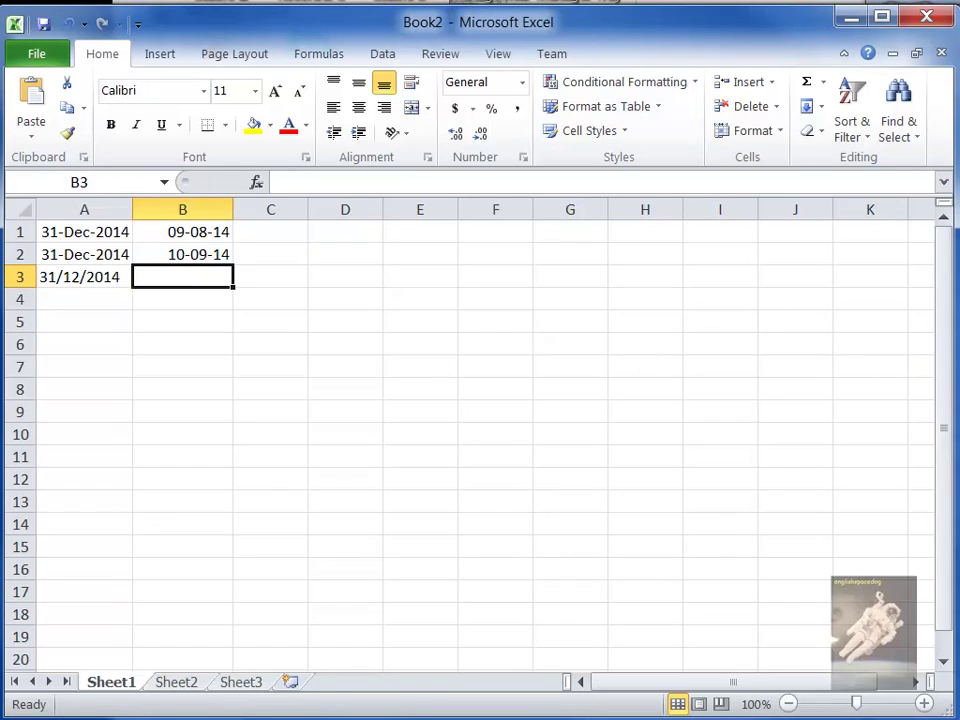
# Enter 2013/01/2 in cell C4 so it displays as 02-01-13
pyautogui.click(273, 306)
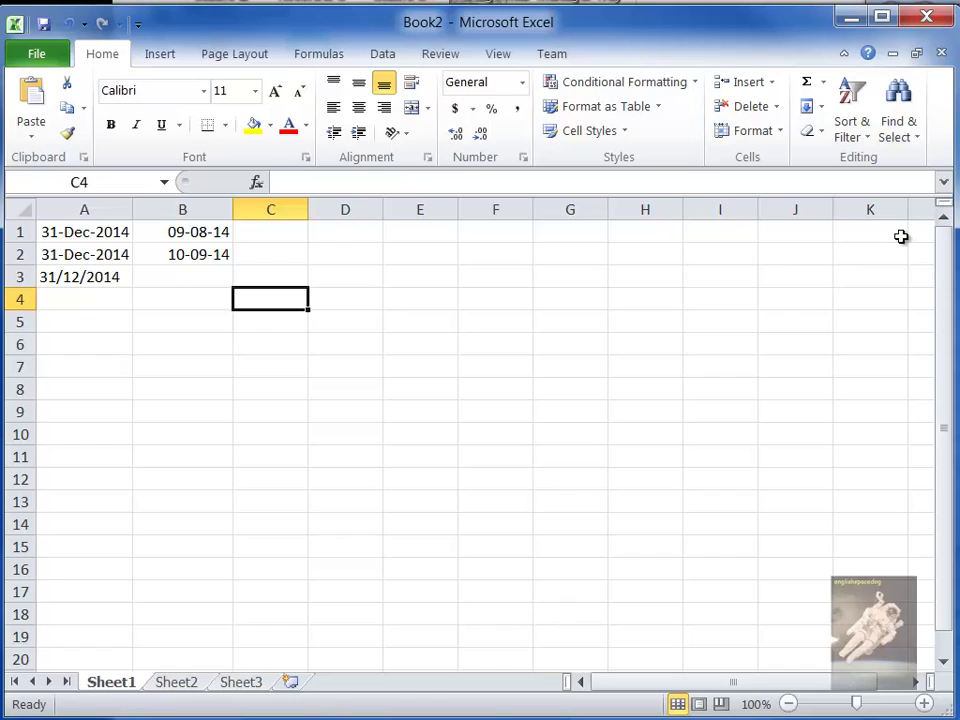
pyautogui.write('2013')
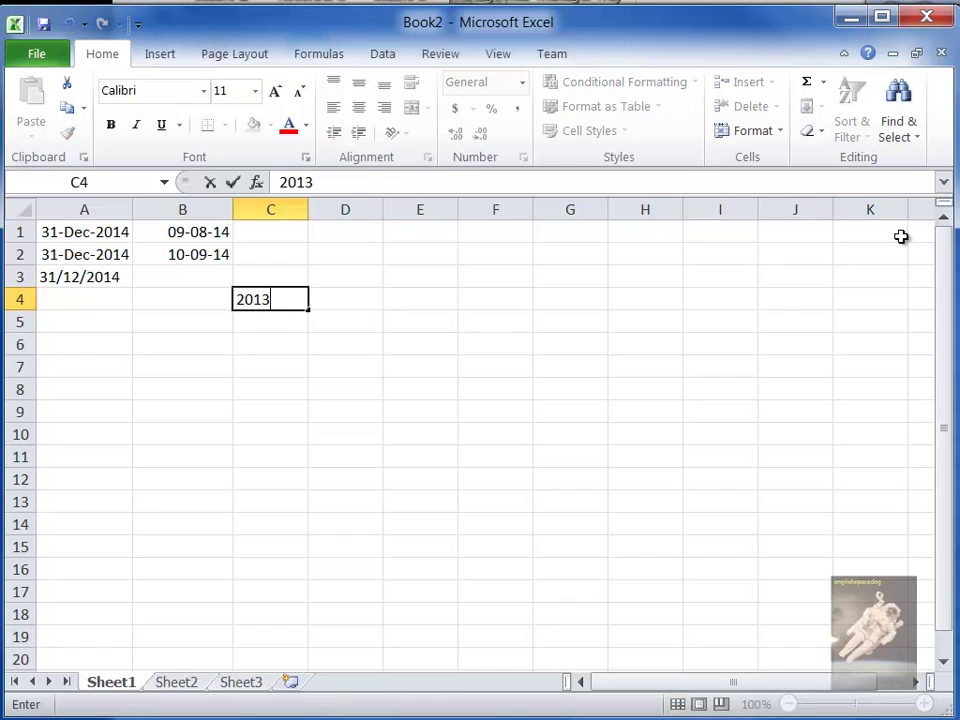
pyautogui.write('/01/2')
pyautogui.press('Return')
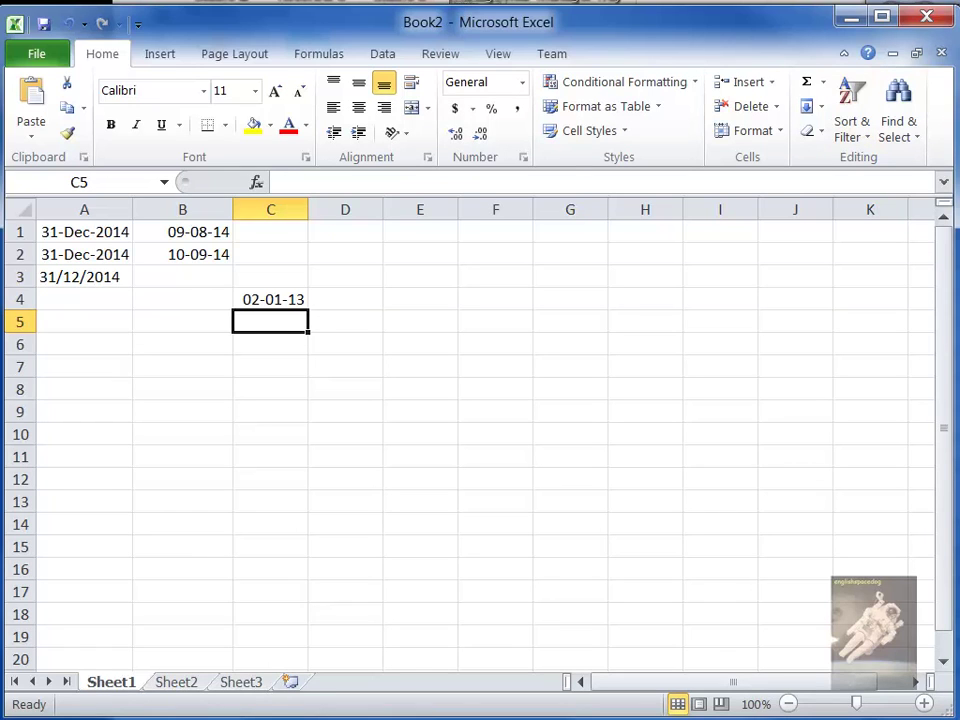
# Choose MM/dd/yy as the Short date format in Region and Language, with the example reading 04/25/14
pyautogui.moveTo(959, 44); pyautogui.dragTo(557, 38)
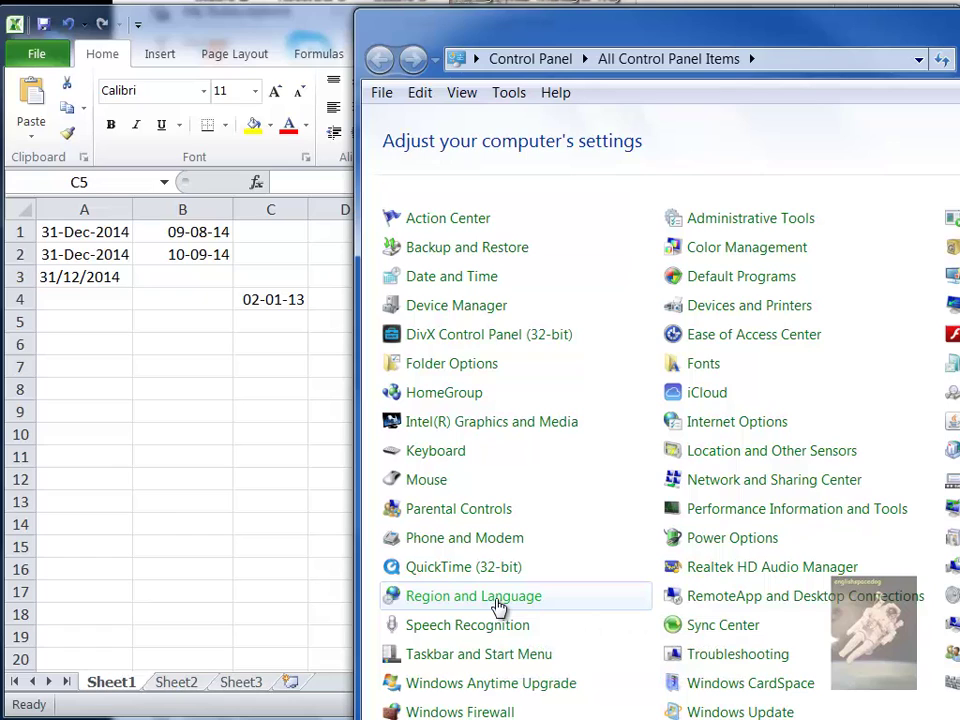
pyautogui.click(498, 607)
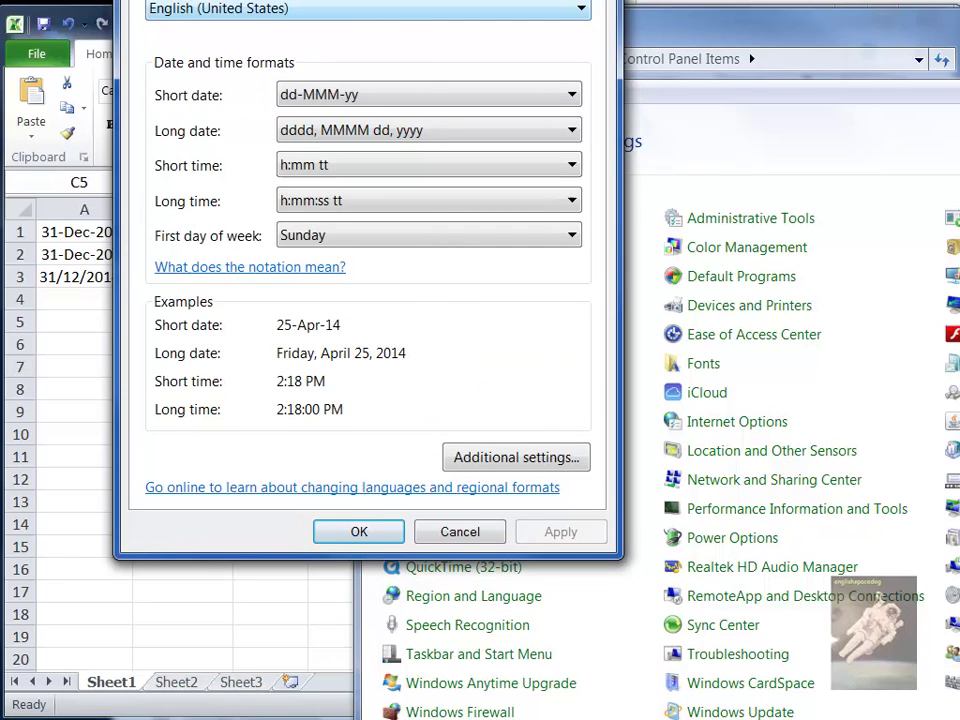
pyautogui.moveTo(357, 0); pyautogui.dragTo(632, 113)
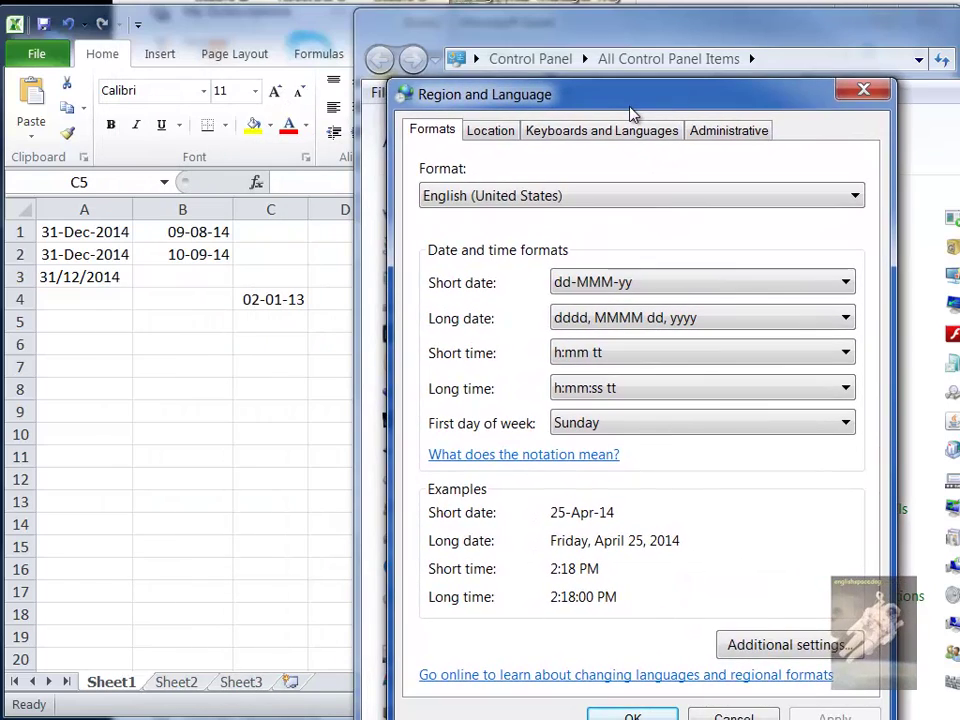
pyautogui.click(846, 285)
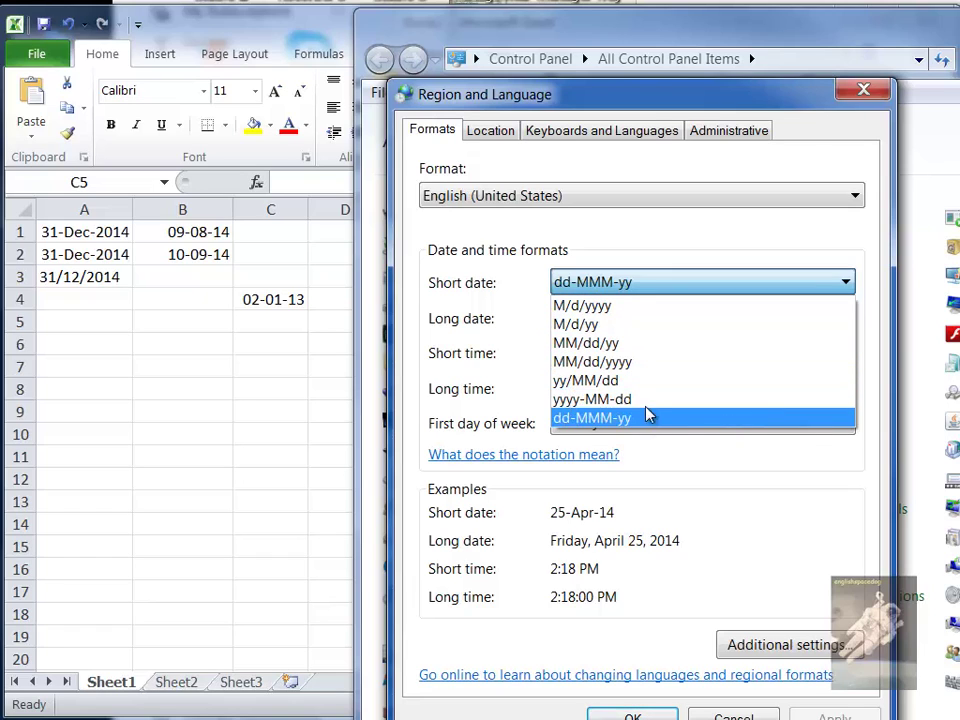
pyautogui.click(658, 345)
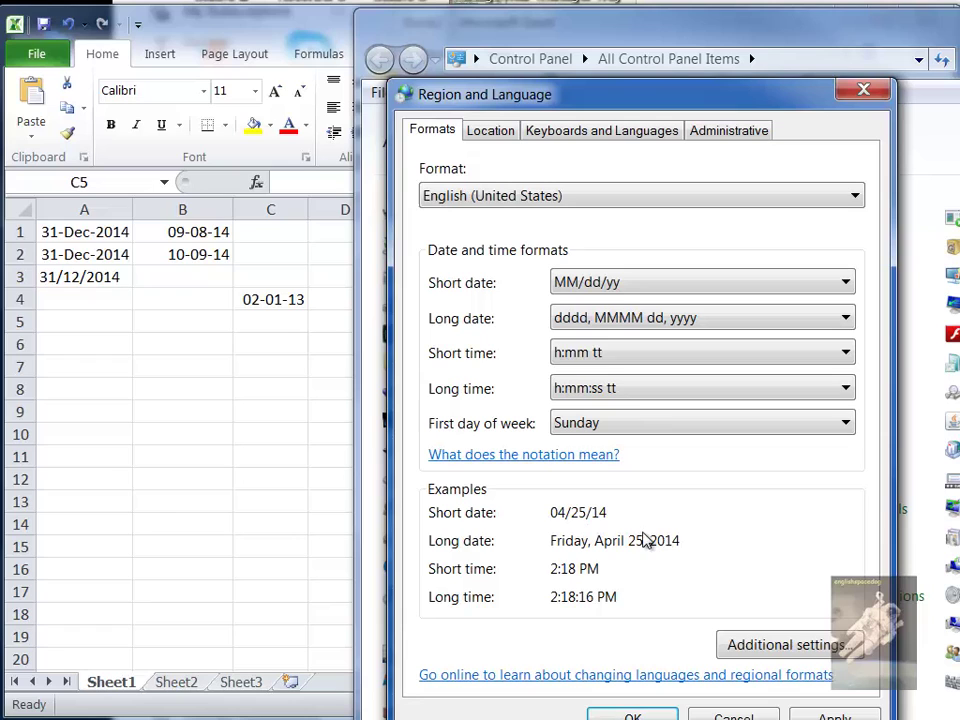
# Set the current location to Canada
pyautogui.click(500, 132)
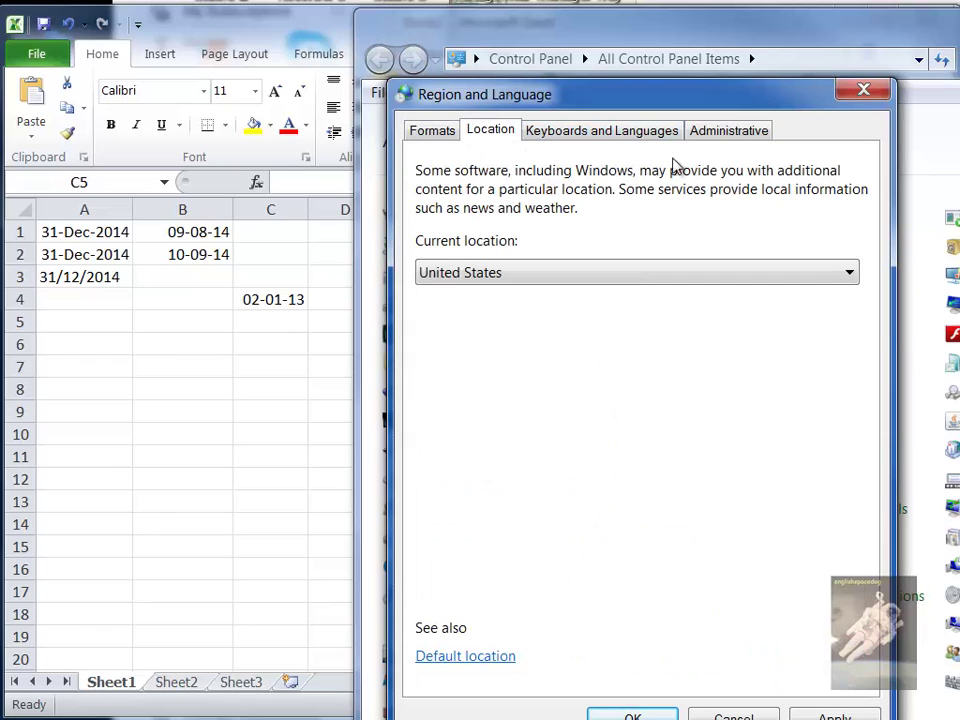
pyautogui.click(852, 276)
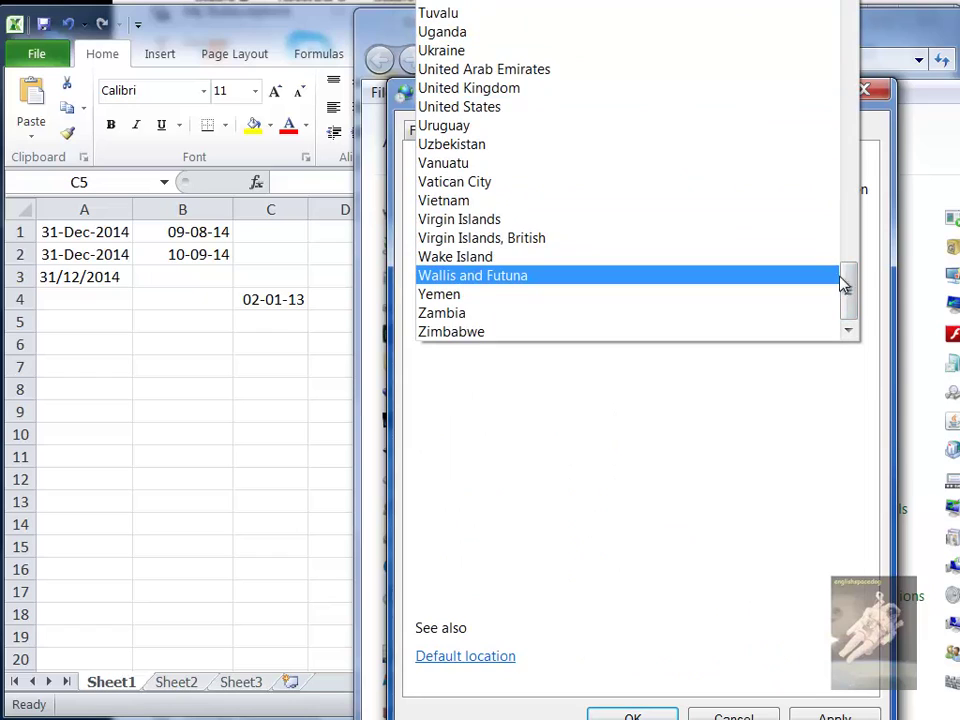
pyautogui.scroll(20, 640, 250)
pyautogui.scroll(4, 637, 247)
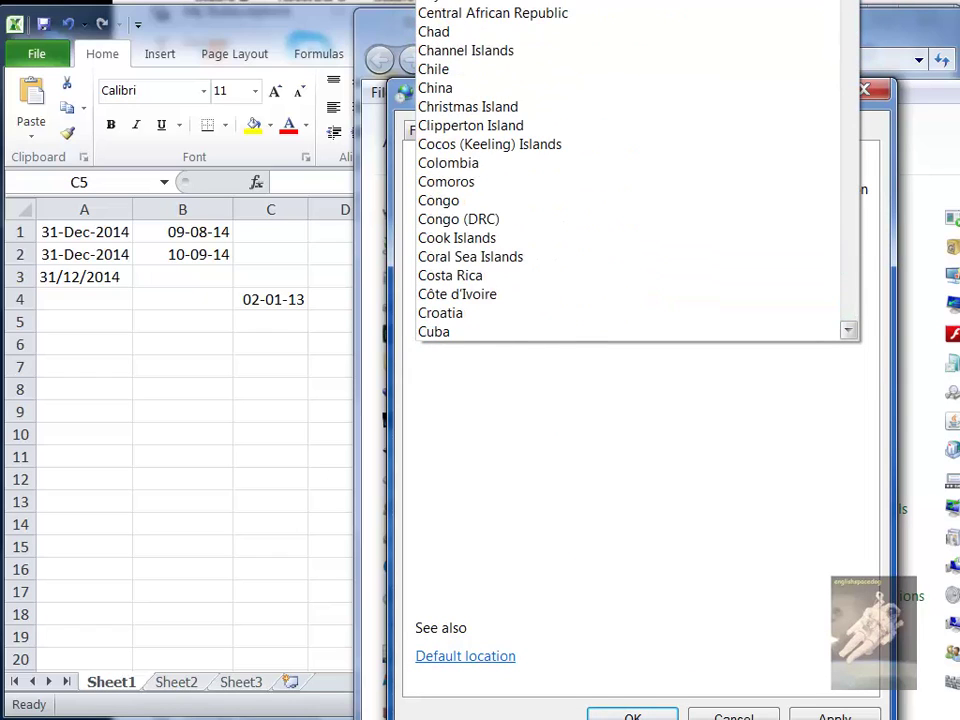
pyautogui.click(688, 33)
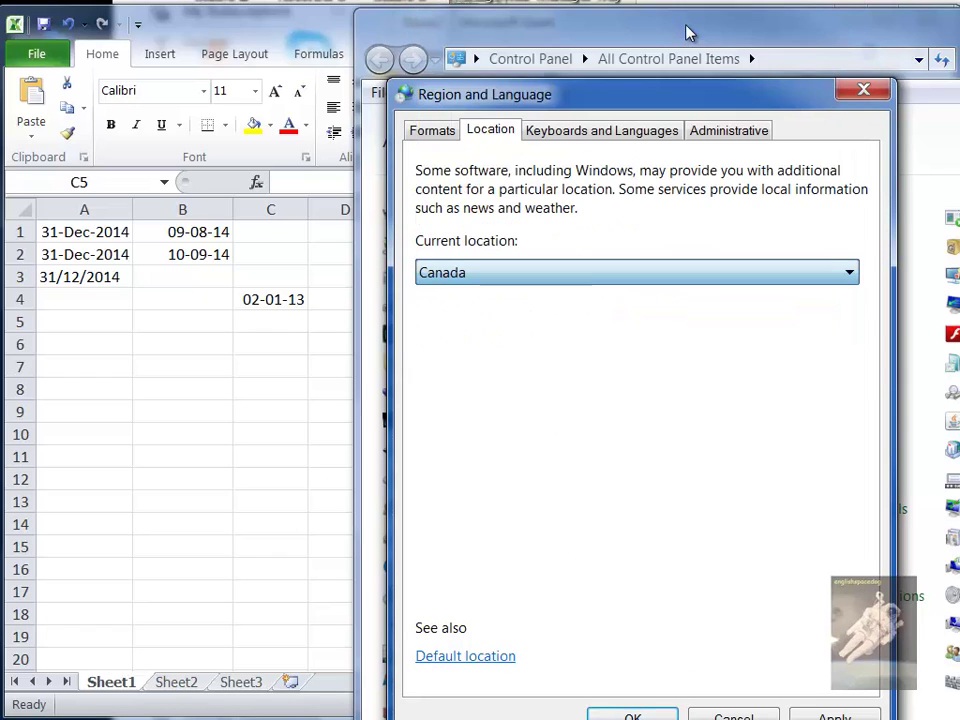
# Review the Keyboards and Administrative tabs, then apply the regional settings from Formats
pyautogui.click(615, 135)
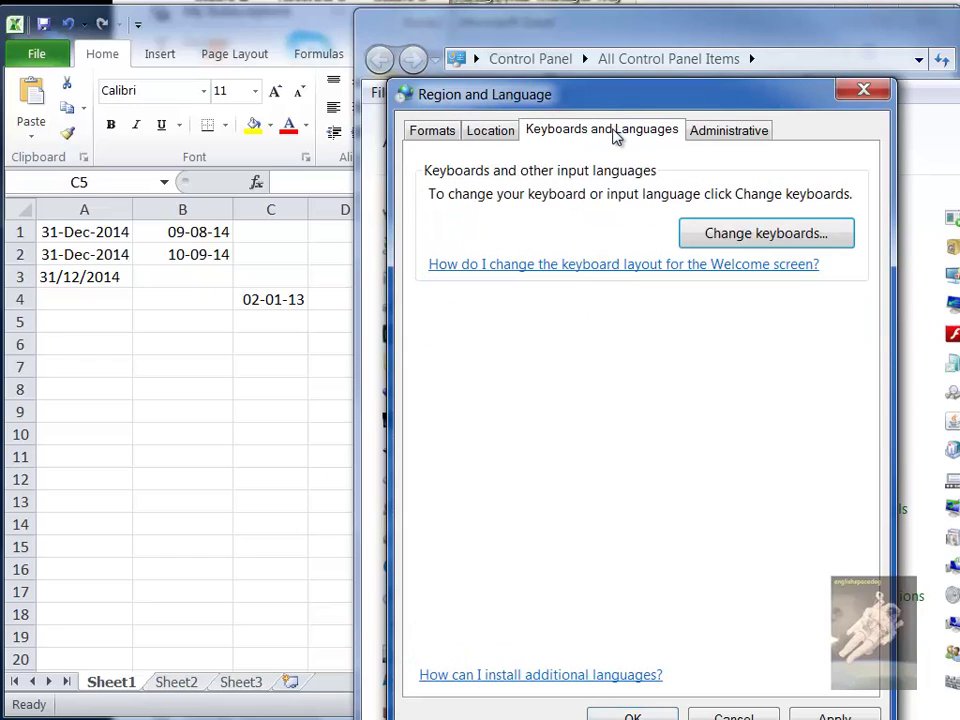
pyautogui.click(742, 139)
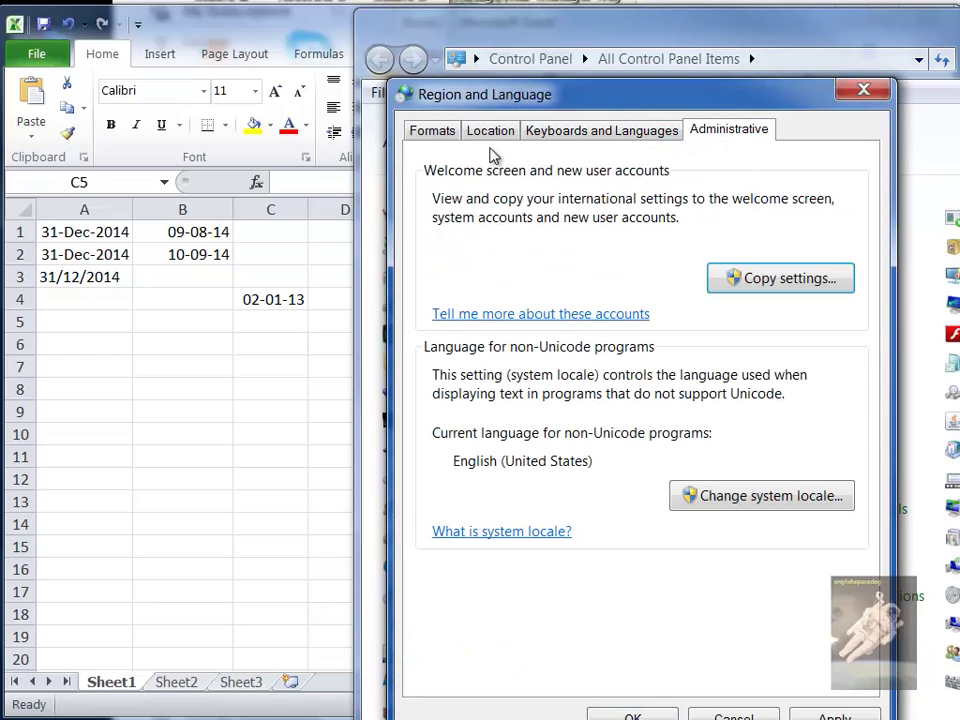
pyautogui.click(437, 142)
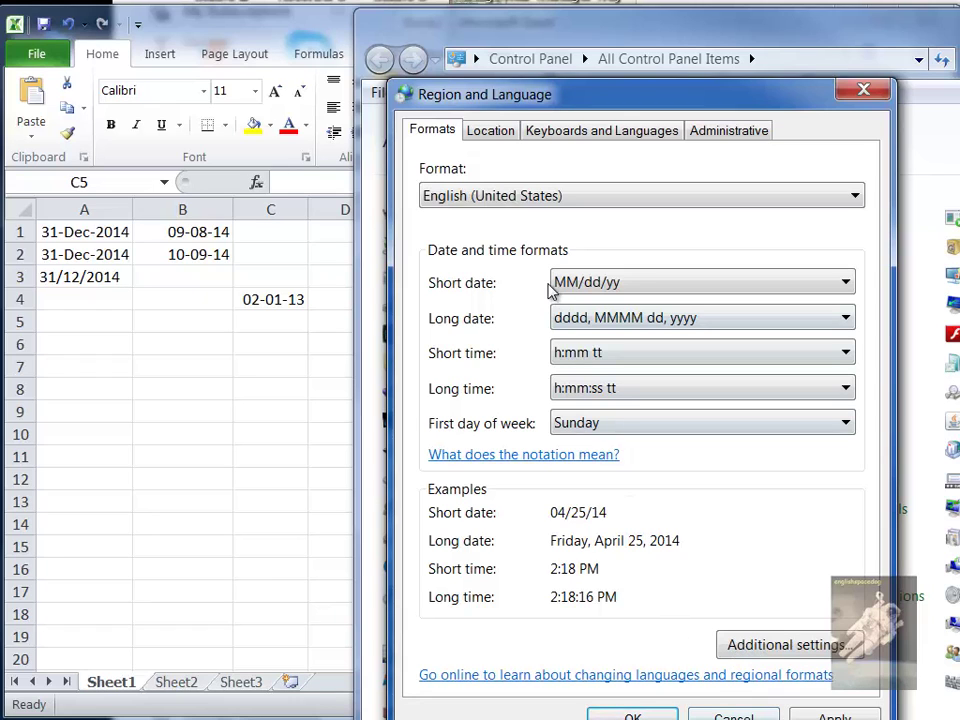
pyautogui.click(633, 716)
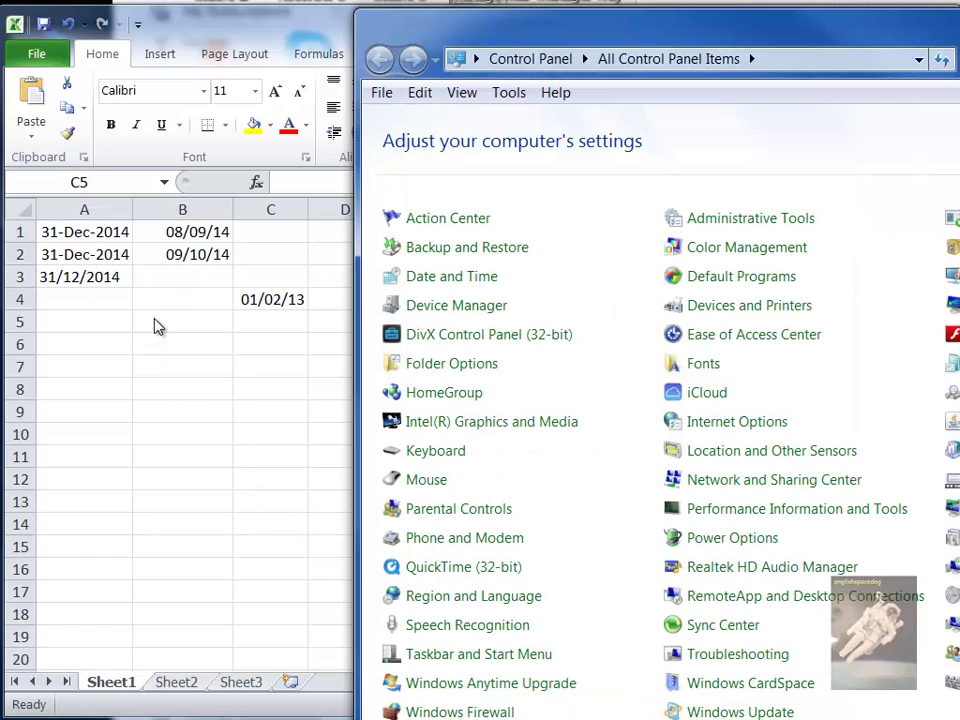
# In Excel, enter the label dd/mm/yy in C7 and the date 31/12/14 in C8
pyautogui.hotkey('alt', 'Tab')
pyautogui.click(268, 369)
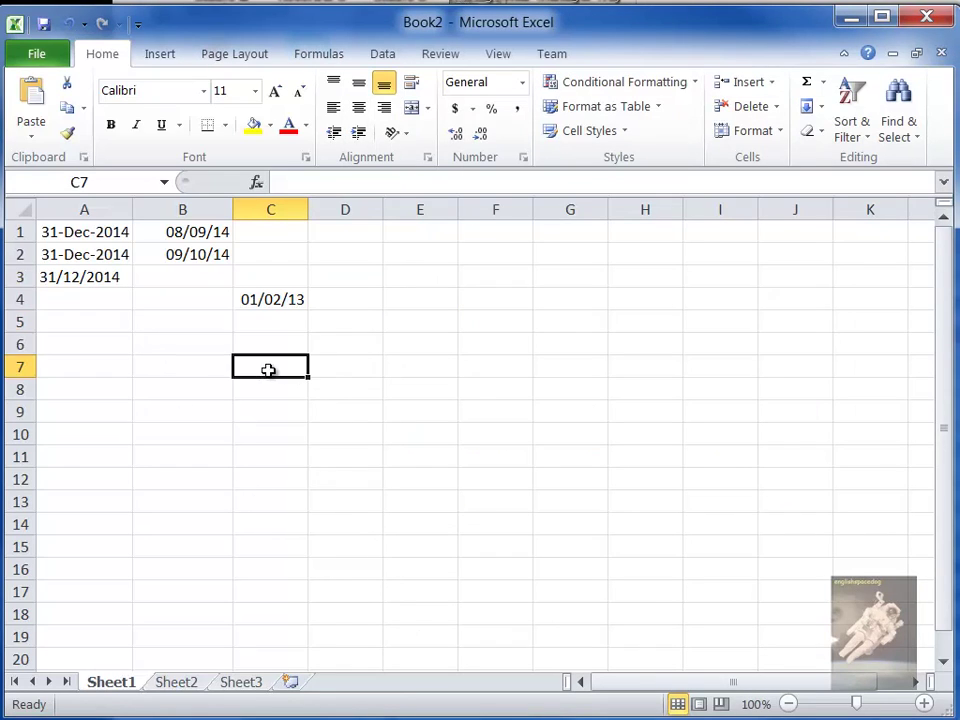
pyautogui.write('dd/')
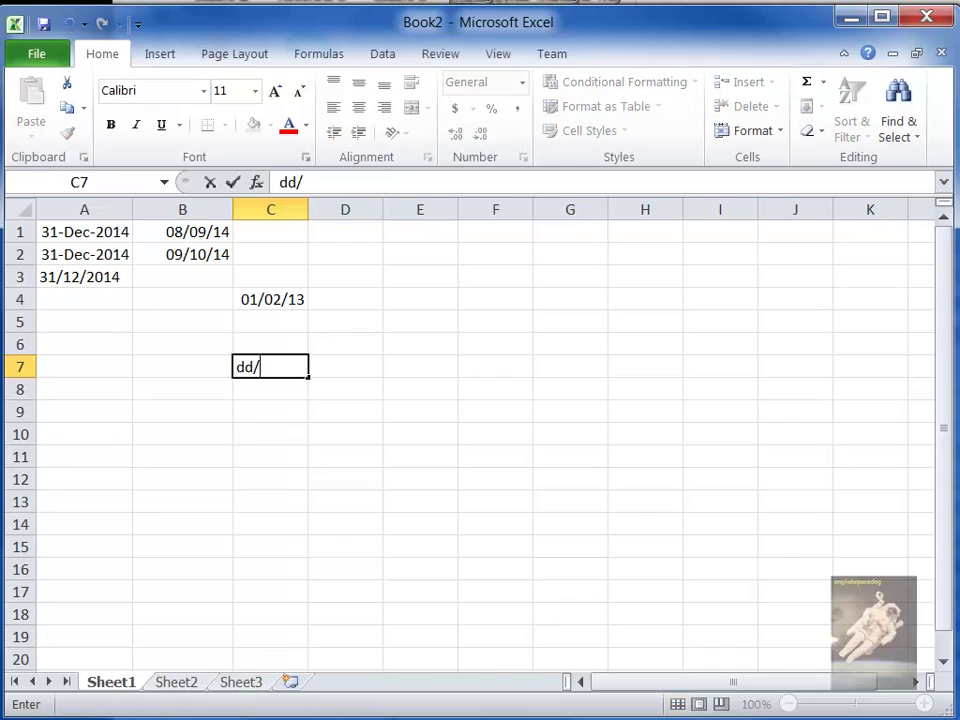
pyautogui.write('mm/yy')
pyautogui.press('Return')
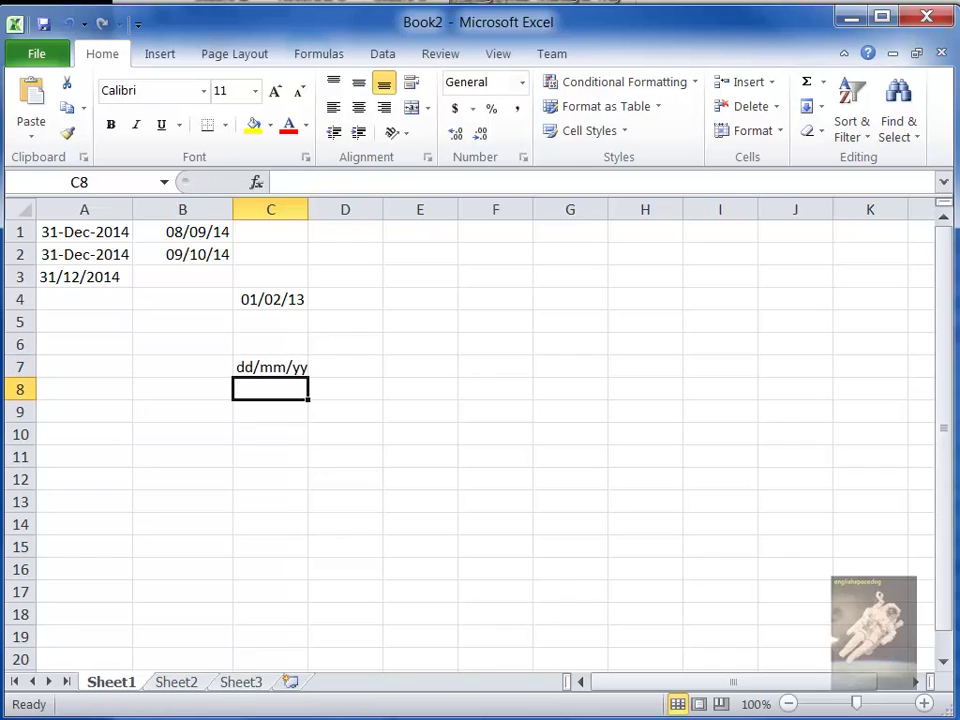
pyautogui.write('31/12/')
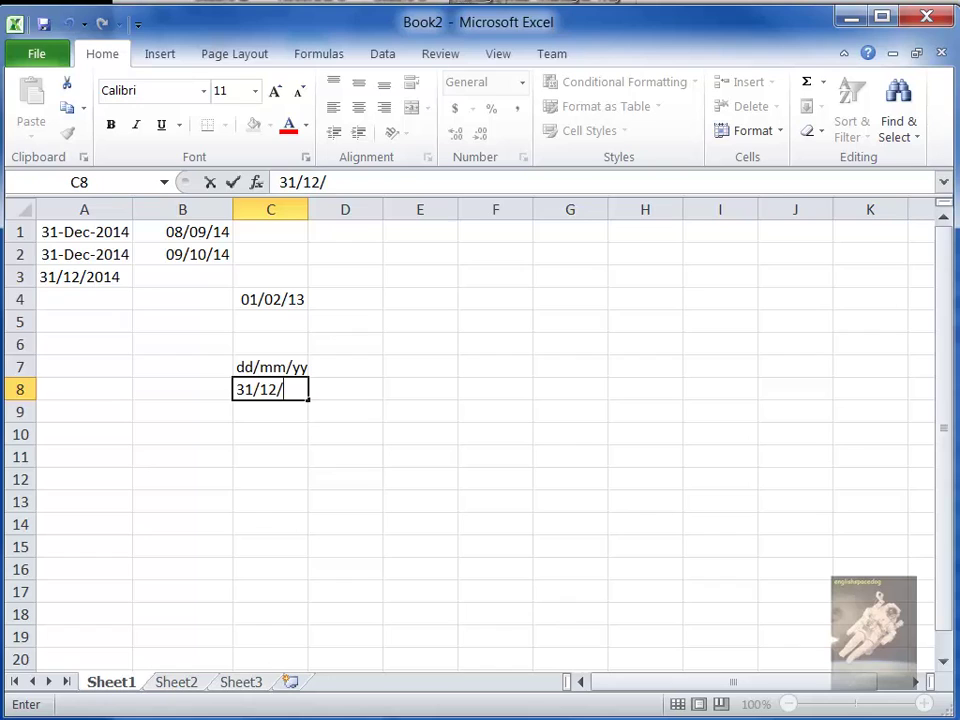
pyautogui.write('2')
pyautogui.press('BackSpace')
pyautogui.write('14')
pyautogui.press('Return')
# Enter the label mm/dd/yy in C10 and the date 12/31/14 in C11
pyautogui.press('Down')
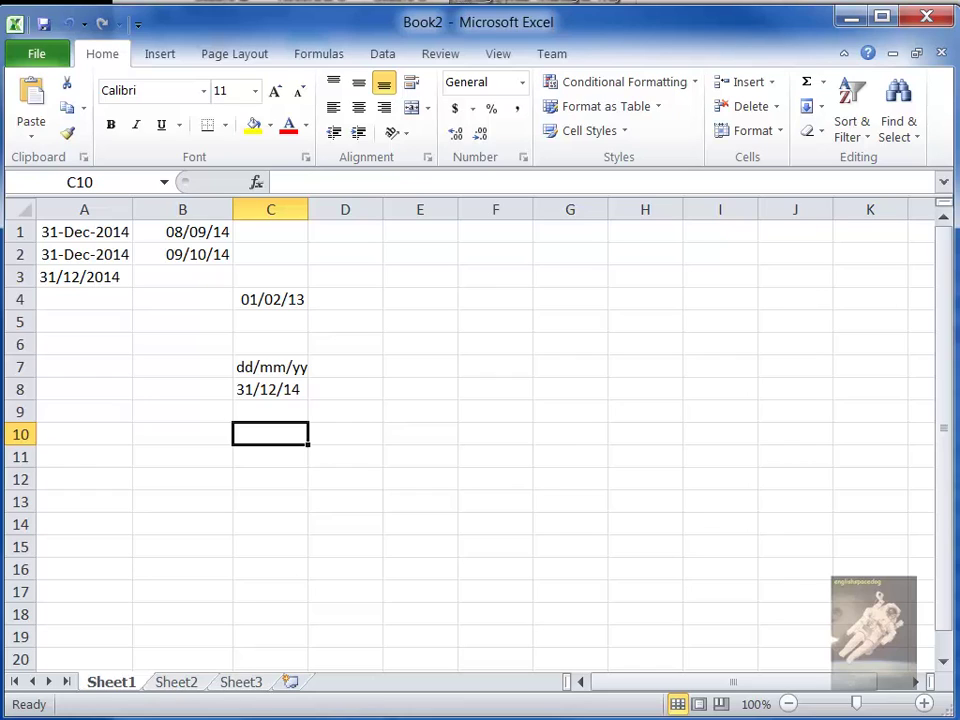
pyautogui.write('mm/dd/')
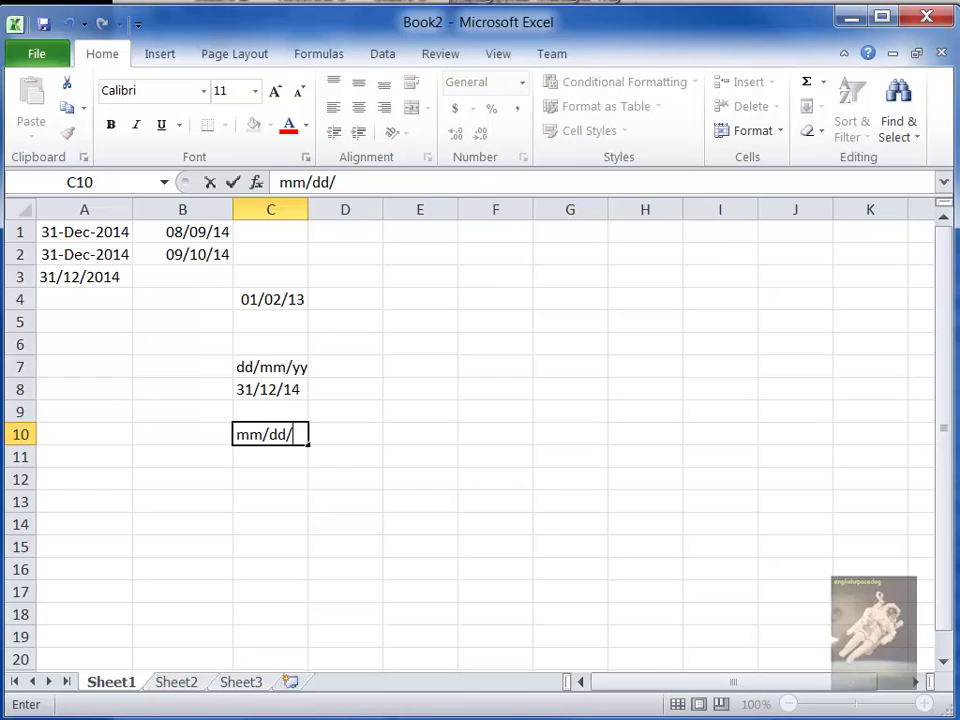
pyautogui.write('yy')
pyautogui.press('Return')
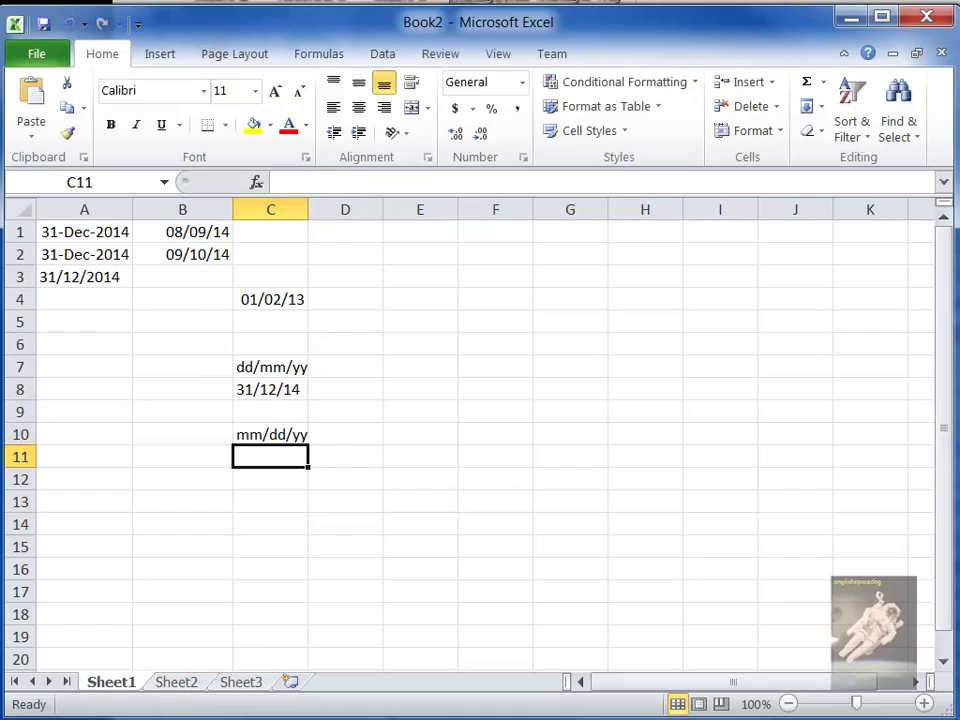
pyautogui.write('12')
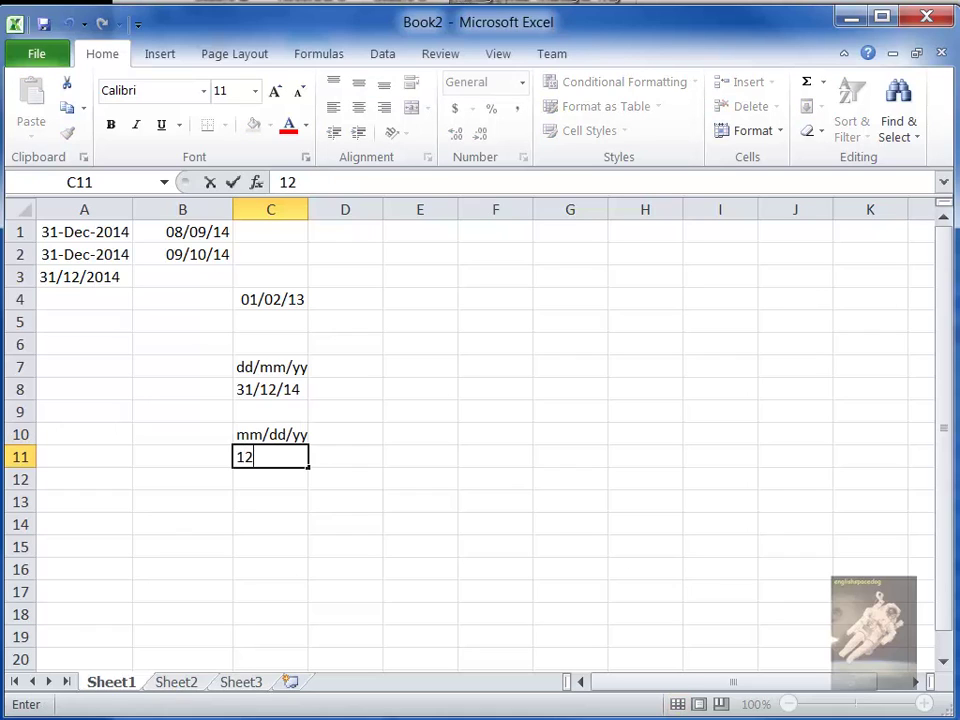
pyautogui.write('/31/14')
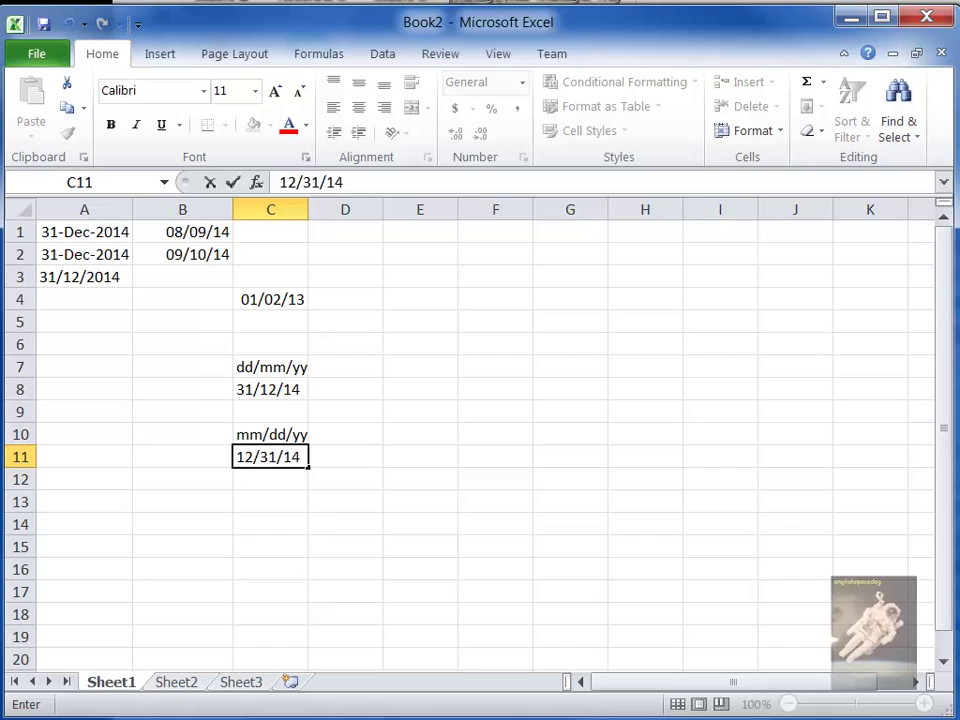
pyautogui.press('Return')
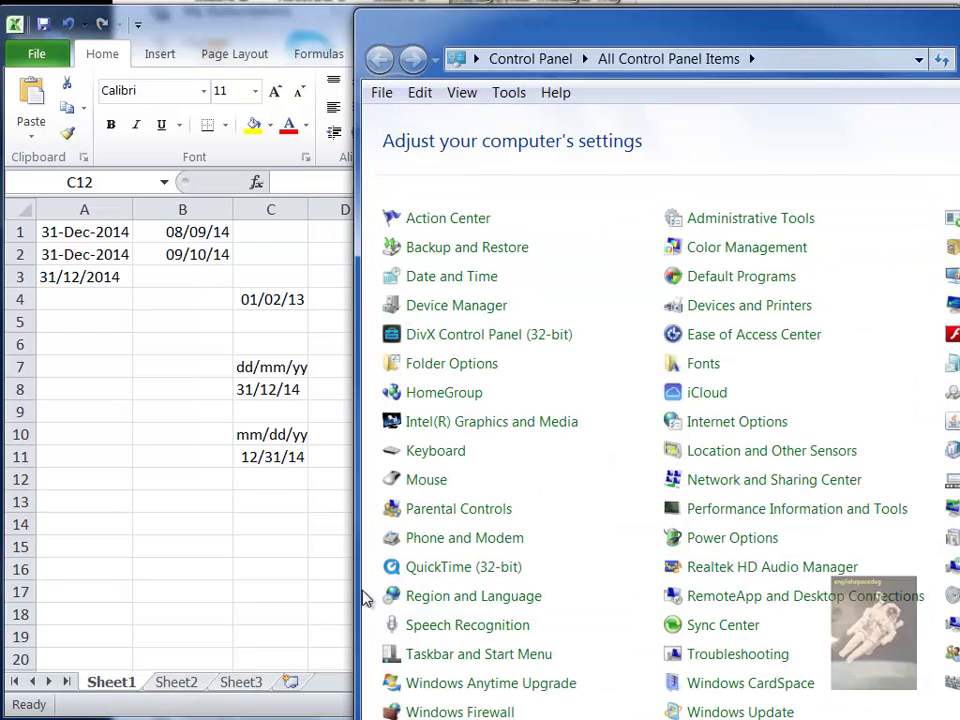
# Apply dd-MMM-yy as the Short date format, so the sheet dates show as 09-08-14, 31-12-14 and so on
pyautogui.click(485, 600)
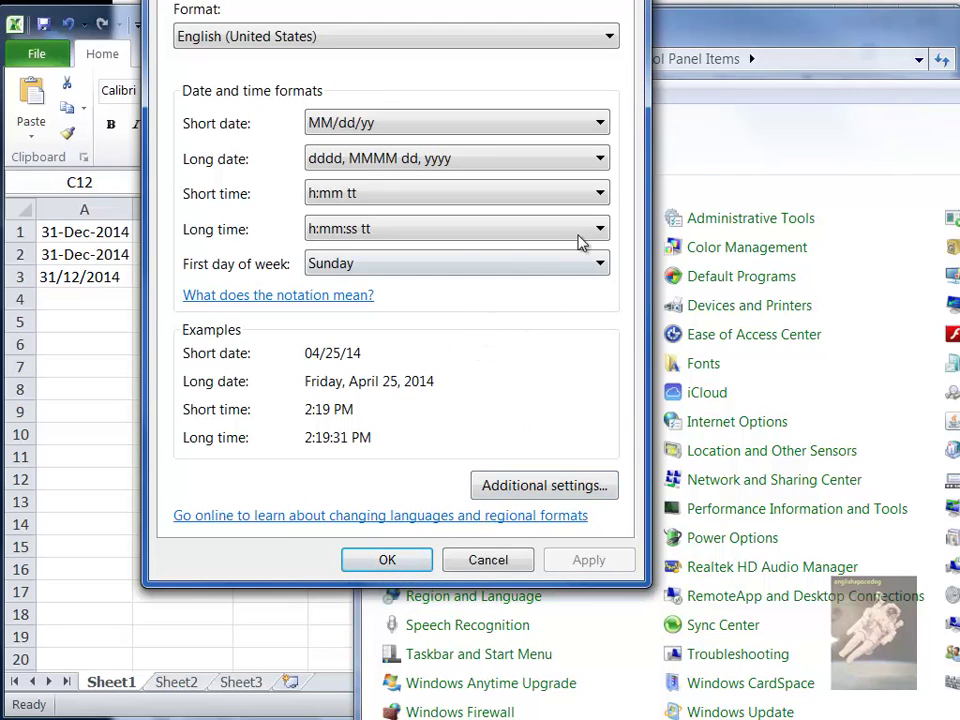
pyautogui.click(600, 124)
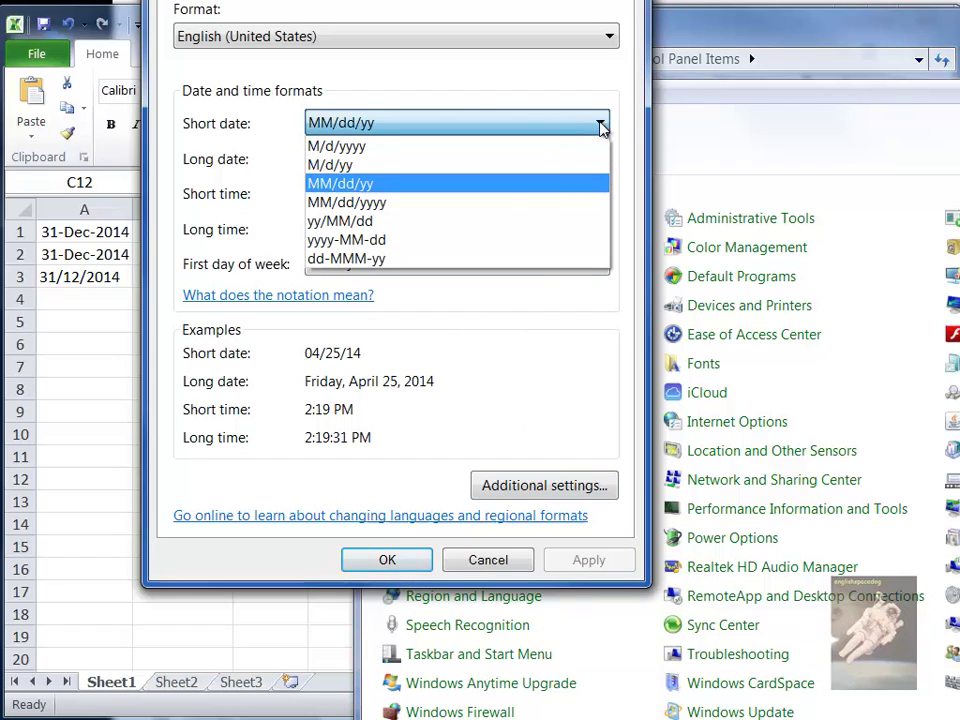
pyautogui.click(474, 259)
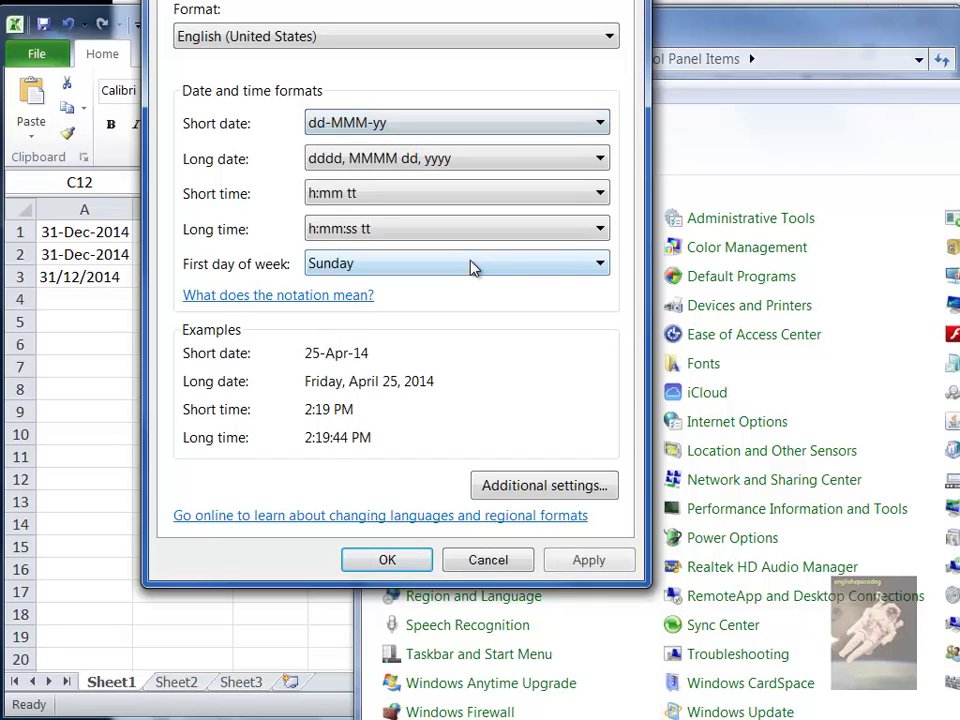
pyautogui.click(405, 565)
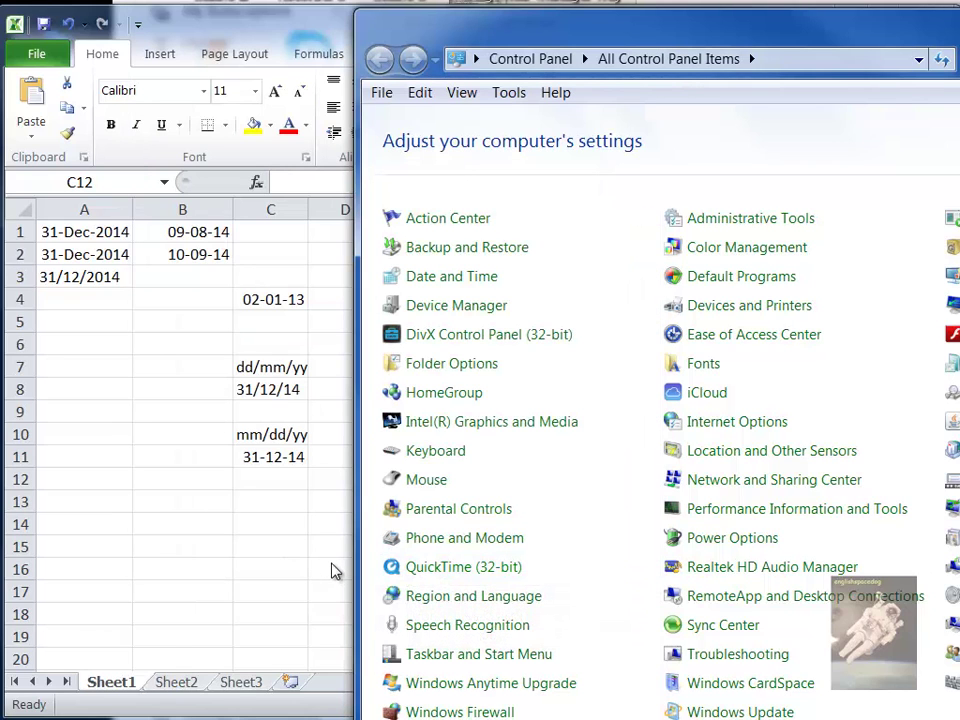
# Enter 2014/1/1, 2014/1/1, 2014/12/31 and 2014/31/12 in cells E3 through E6
pyautogui.click(250, 512)
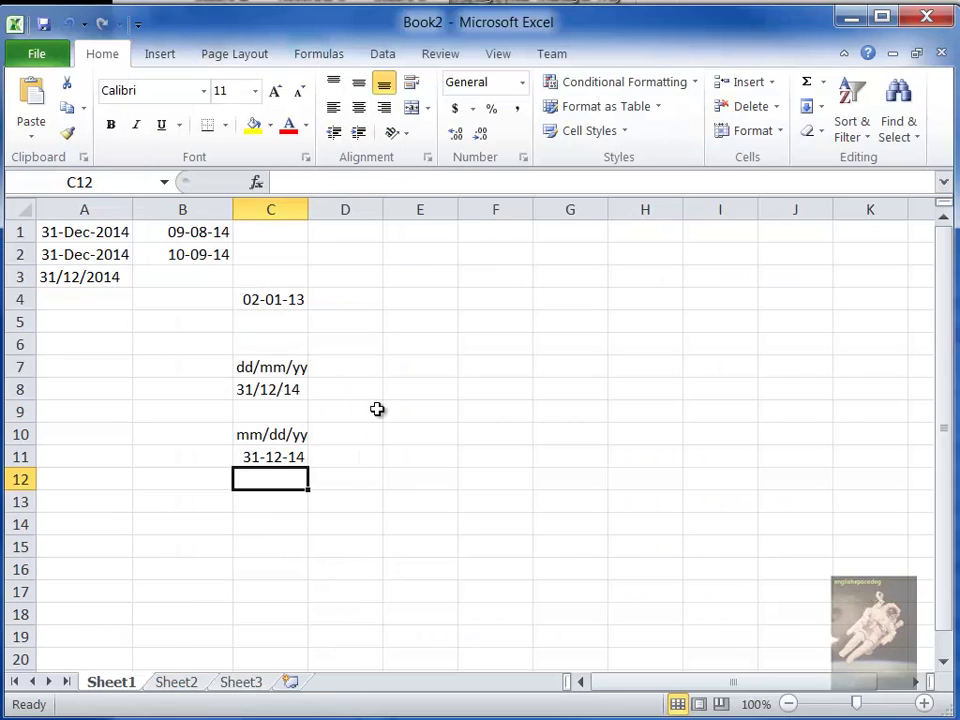
pyautogui.click(437, 276)
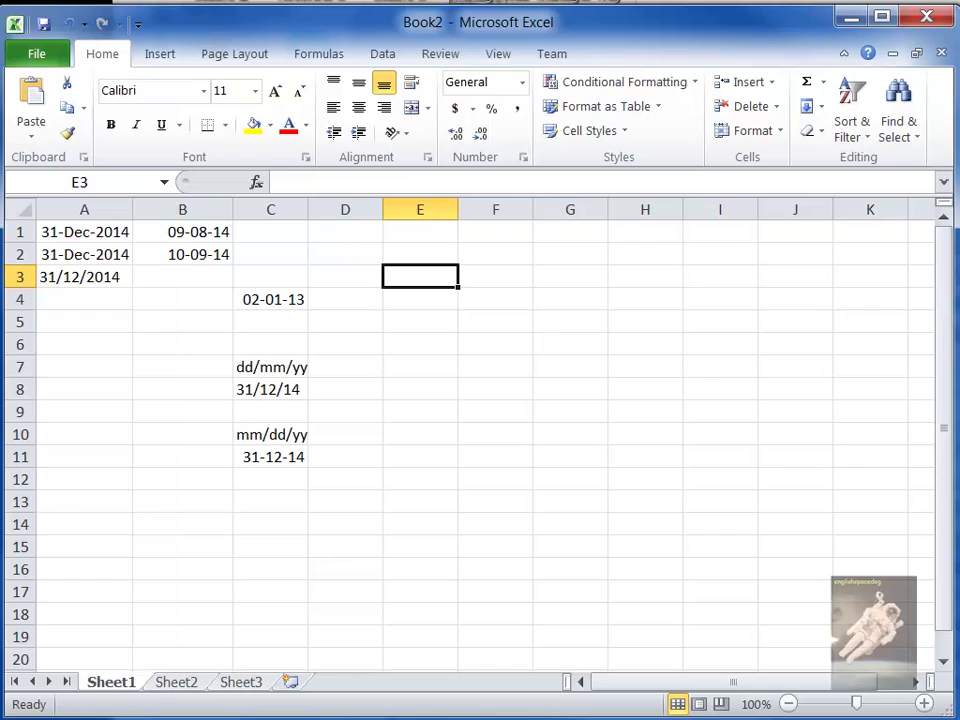
pyautogui.write('2014/')
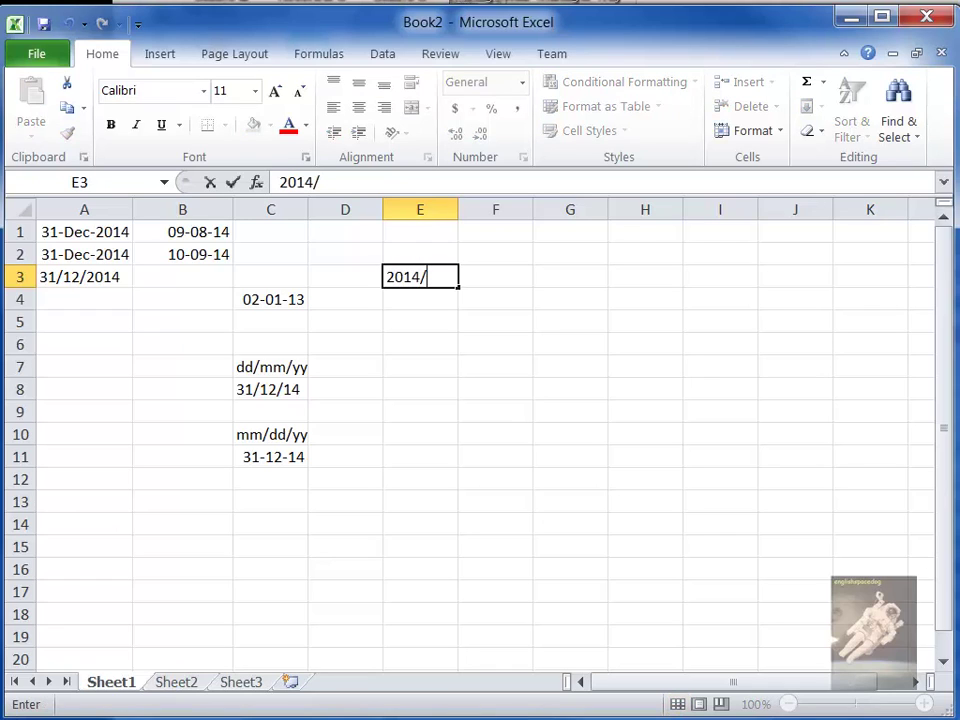
pyautogui.write('1/1')
pyautogui.press('Return')
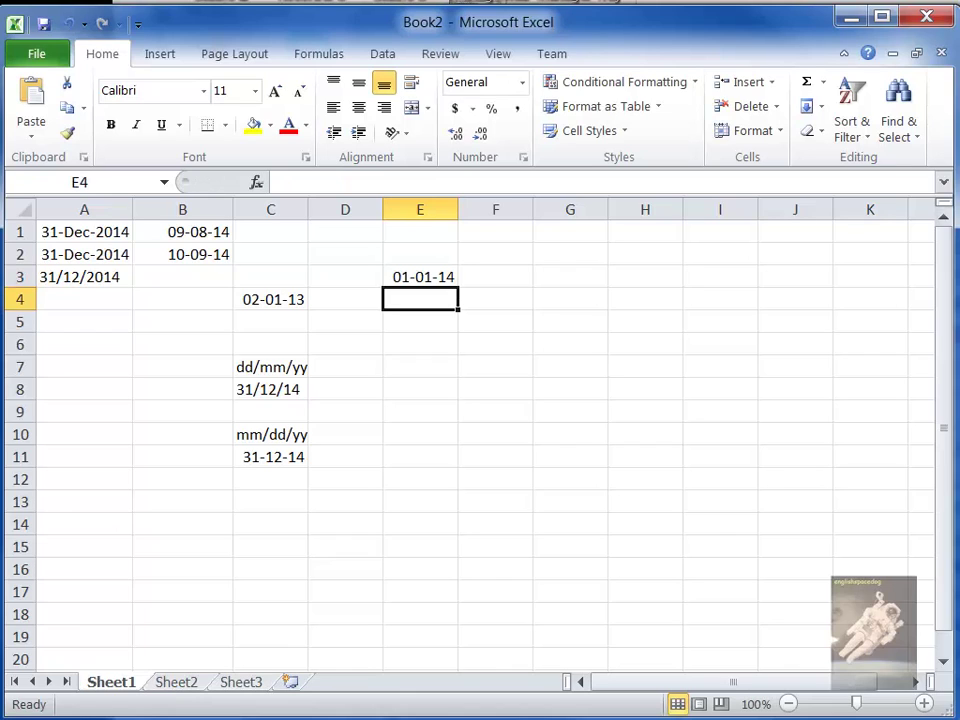
pyautogui.write('2014')
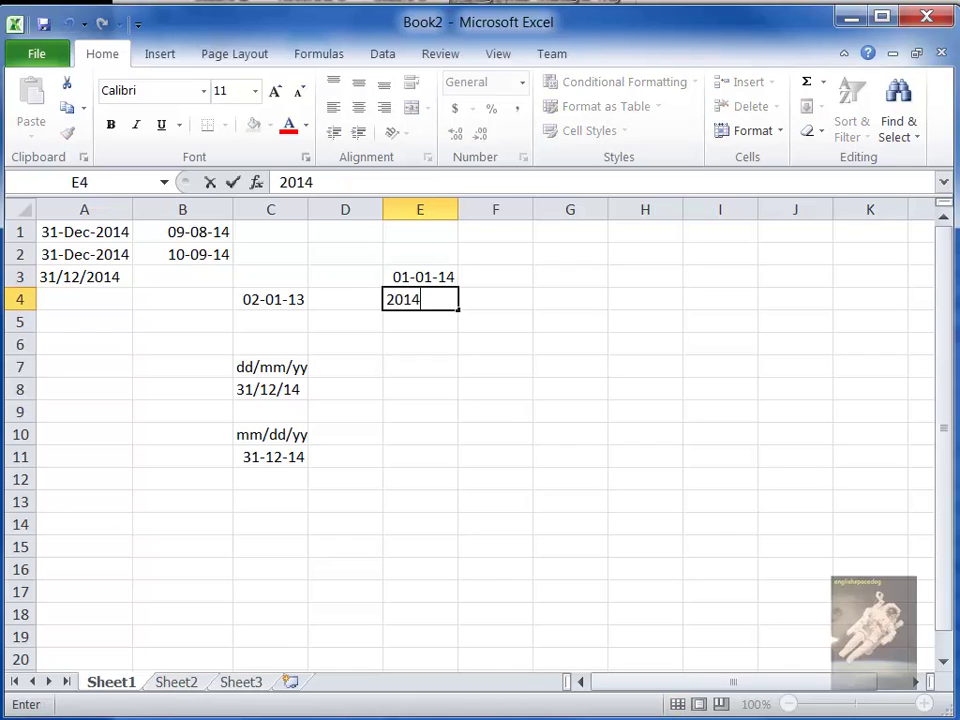
pyautogui.write('/1/1')
pyautogui.press('Return')
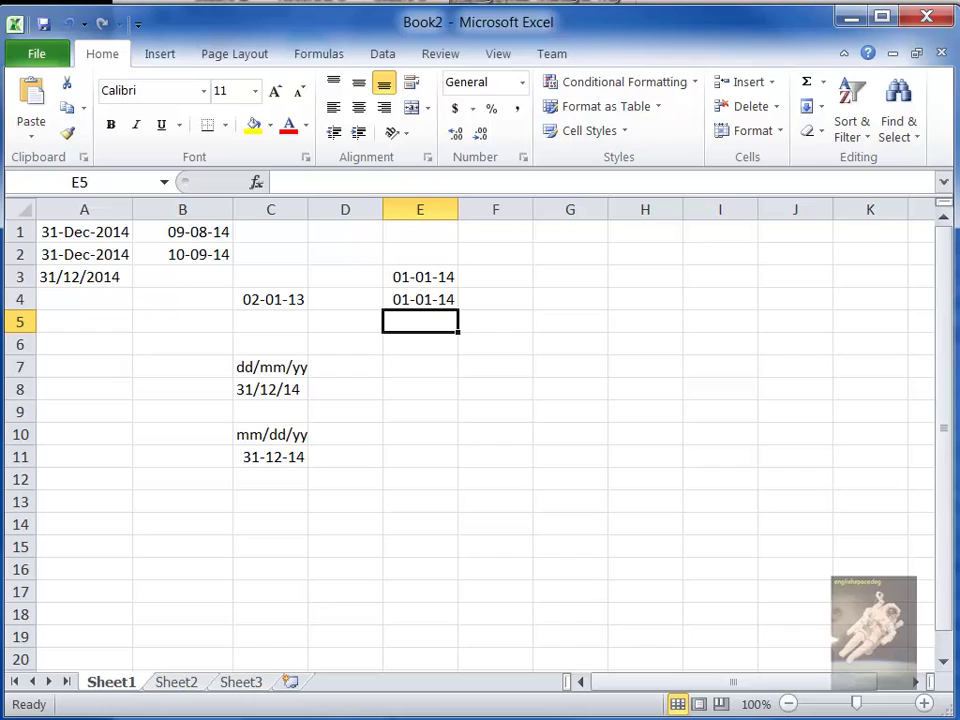
pyautogui.write('2014/12')
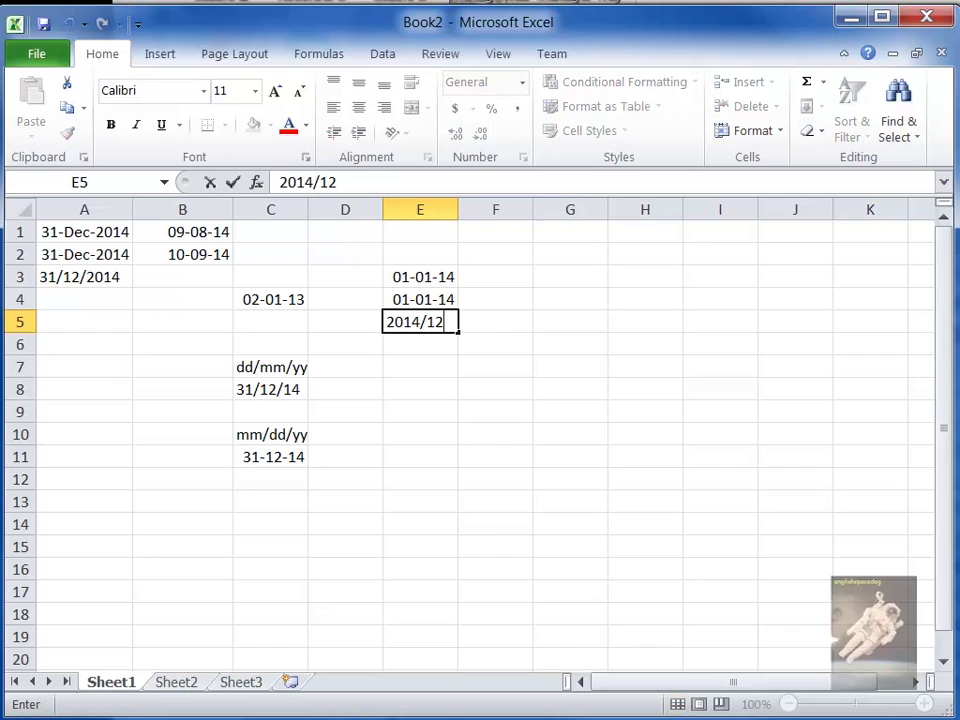
pyautogui.write('/31')
pyautogui.press('Return')
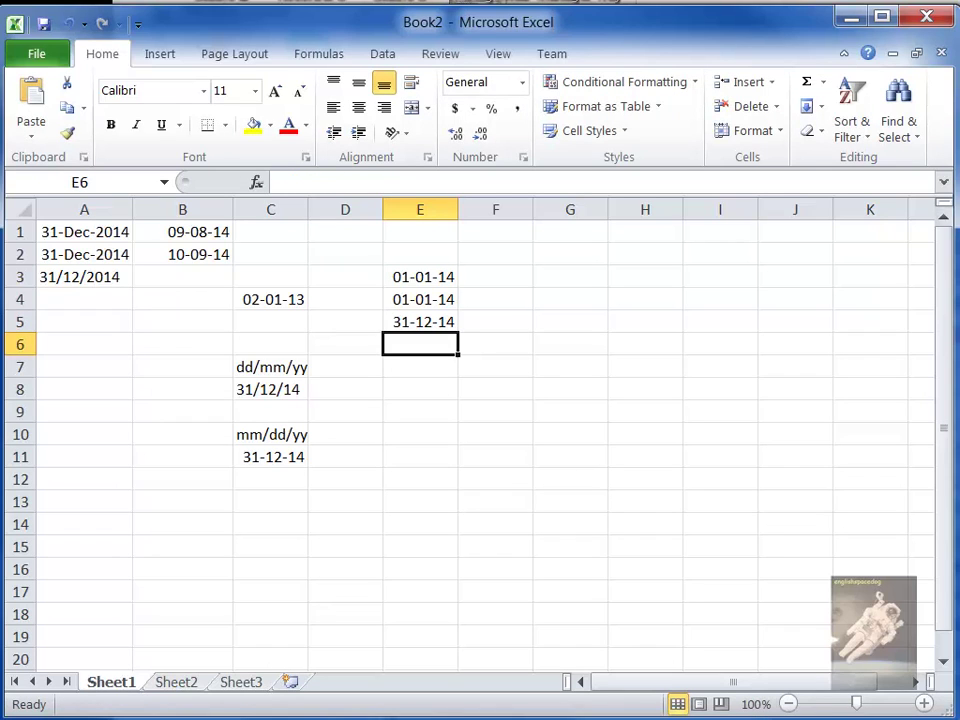
pyautogui.write('2014')
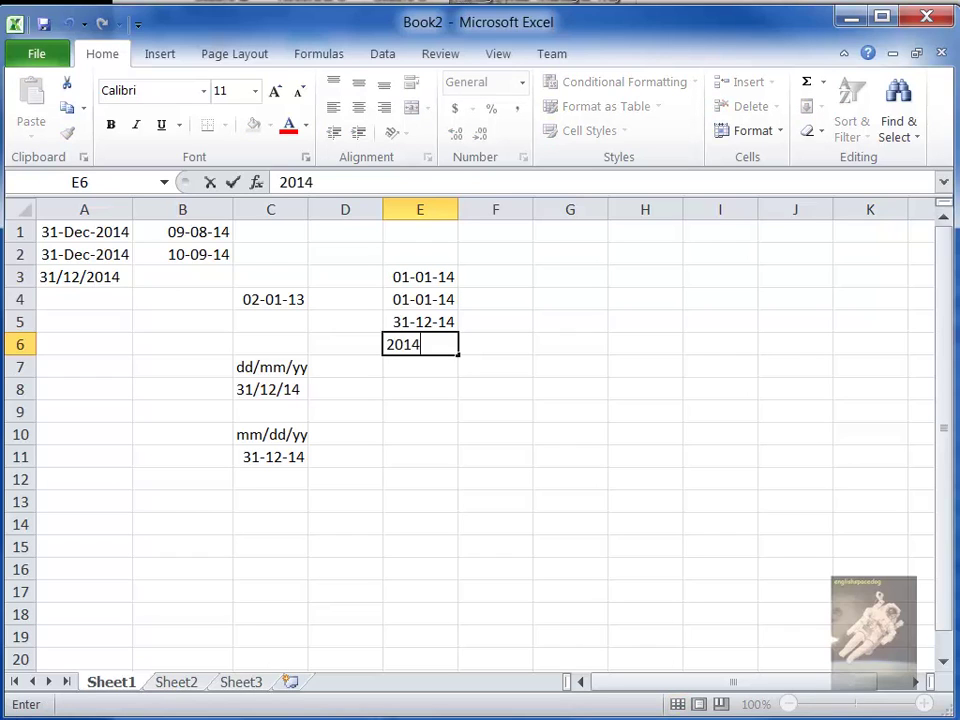
pyautogui.write('/31/12')
pyautogui.press('Return')
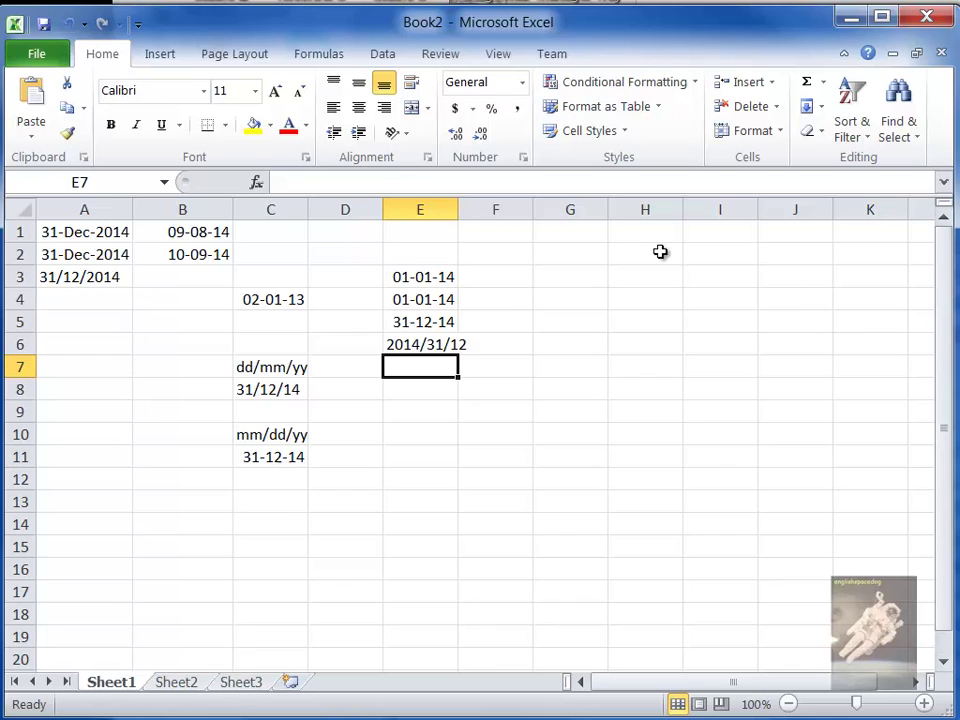
# Drag the column E header border to the right to widen the column
pyautogui.moveTo(460, 207); pyautogui.dragTo(485, 208)
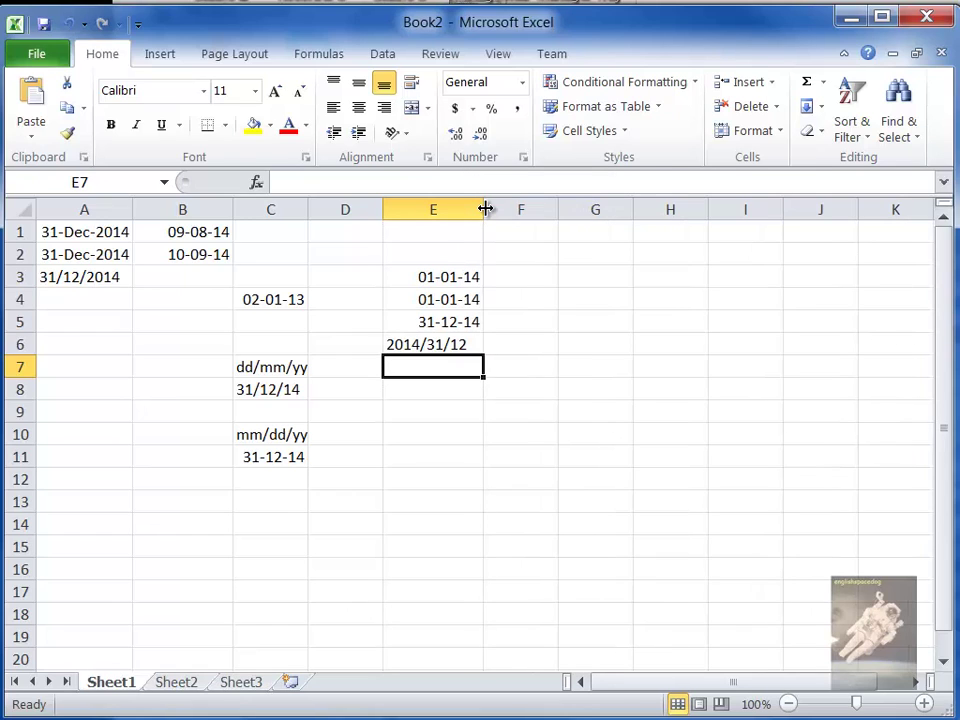